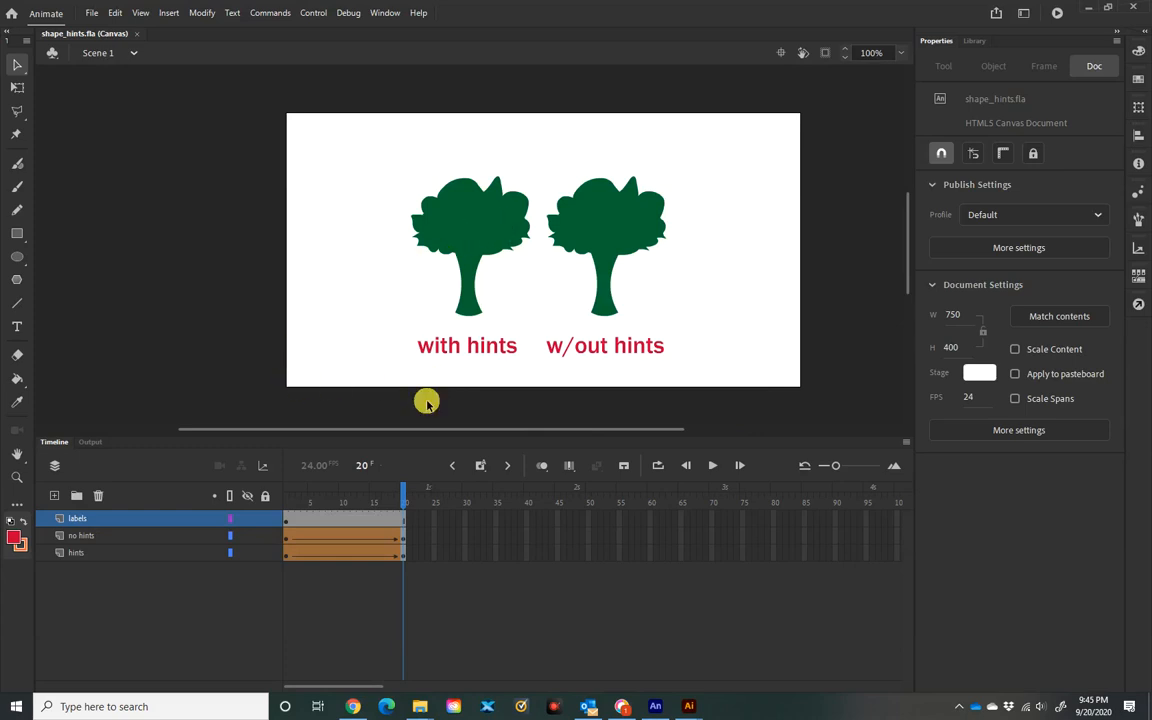
Step: Scrub from frame 1 to preview the red Ts morphing into green trees
{"action": "left_click_drag", "start_coordinate": [400, 498], "coordinate": [285, 508]}
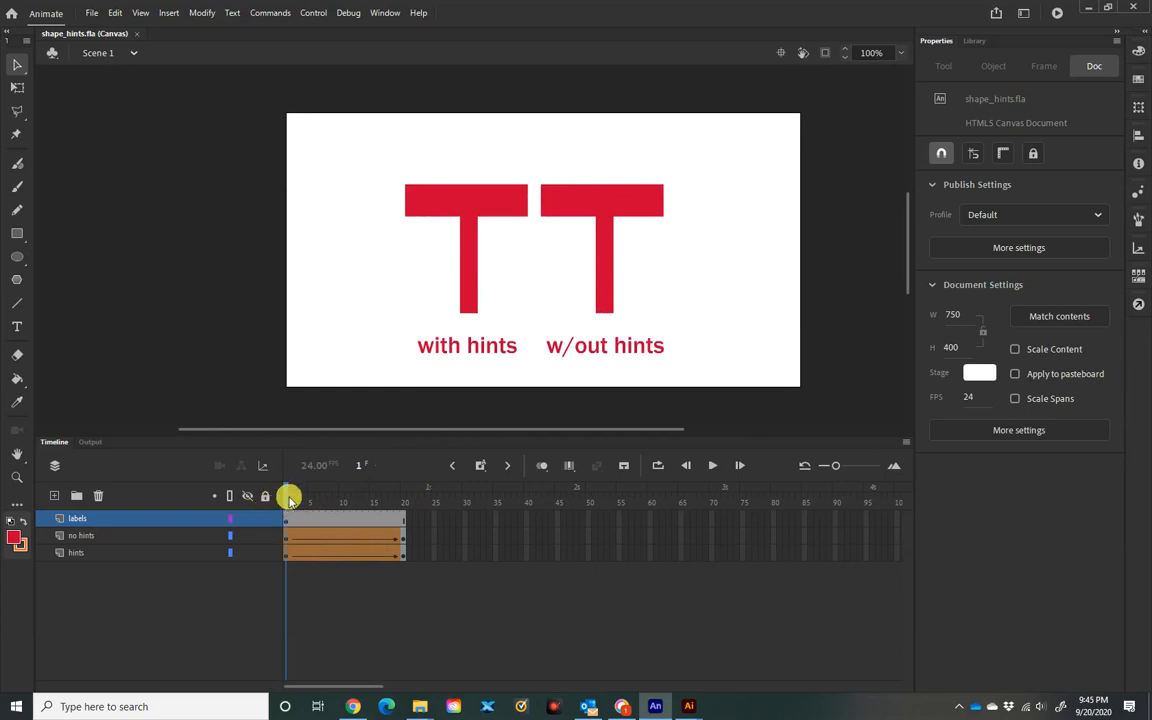
{"action": "left_click_drag", "start_coordinate": [286, 498], "coordinate": [265, 481]}
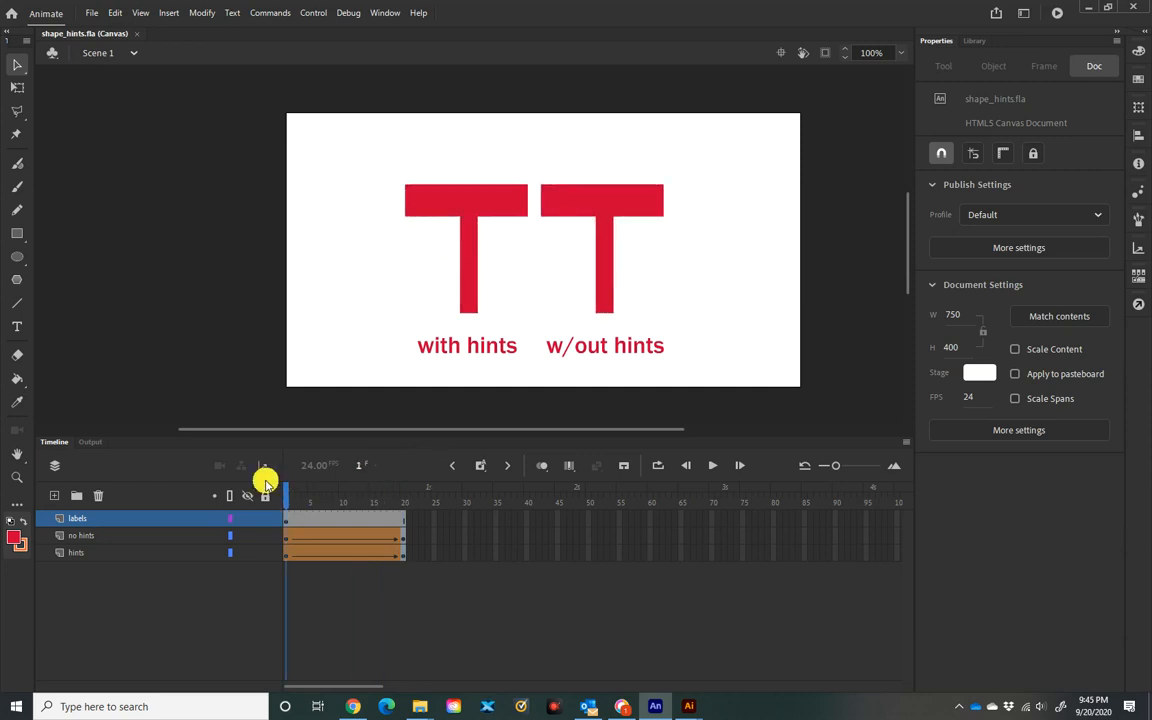
Step: Turn on Show Shape Hints, preview the hinted morph, then select no hints frame 1
{"action": "left_click", "coordinate": [288, 556]}
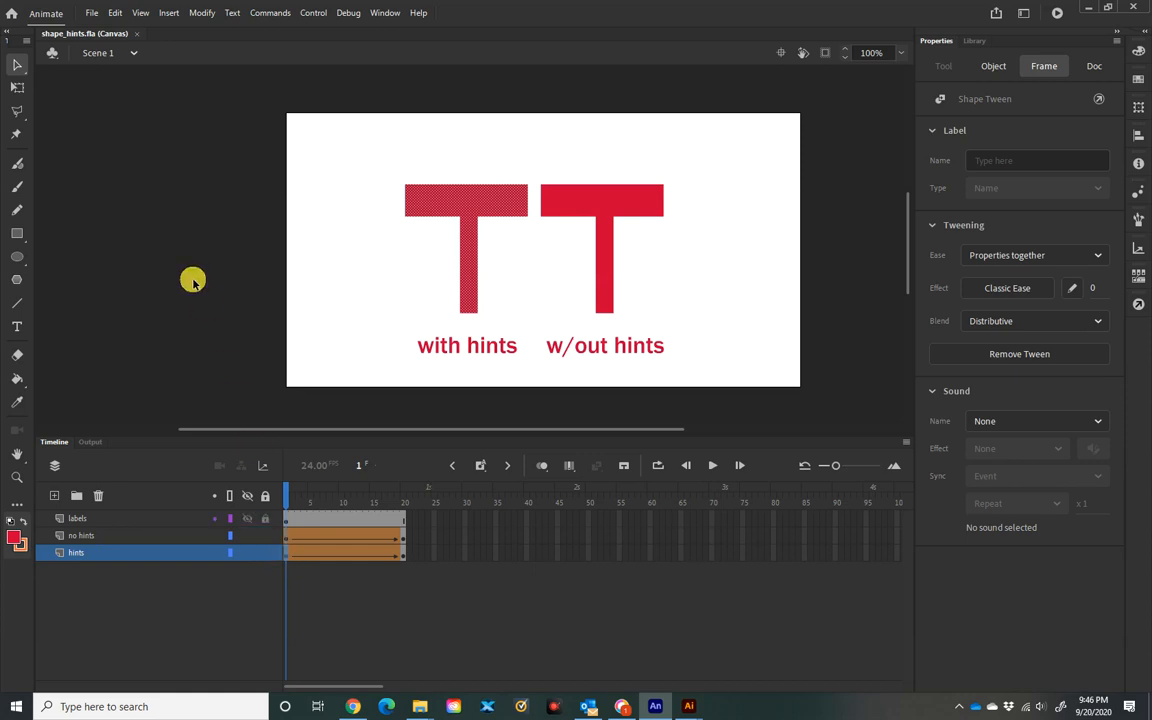
{"action": "left_click", "coordinate": [140, 13]}
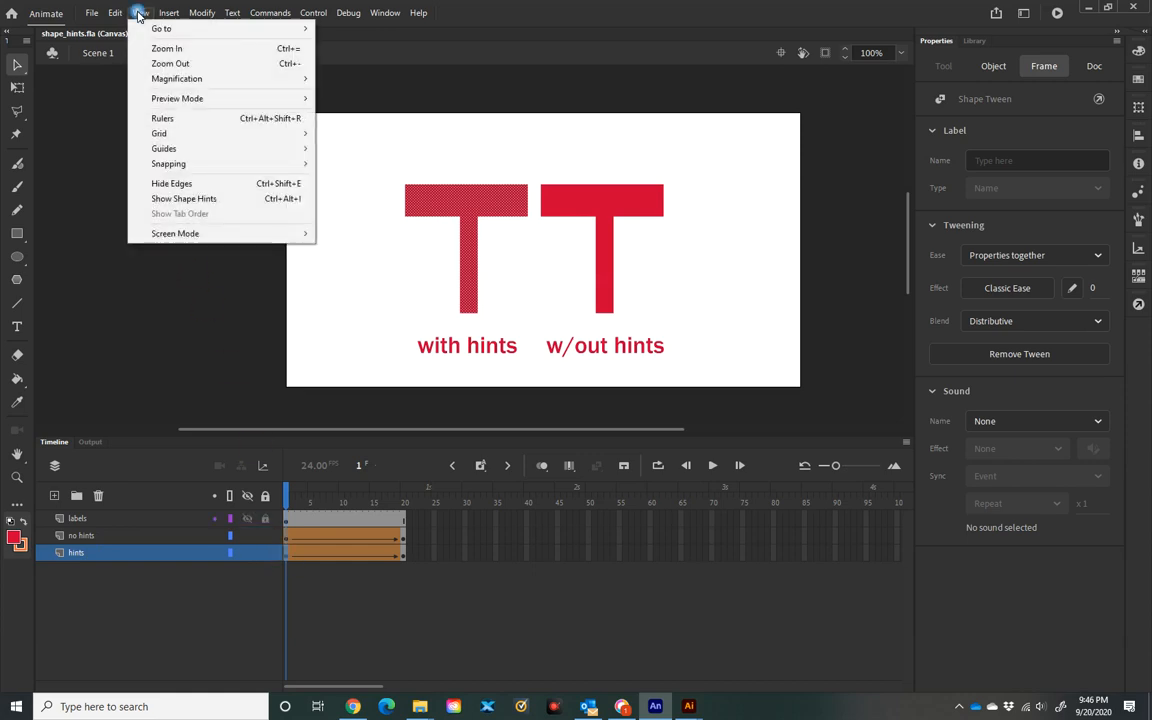
{"action": "left_click", "coordinate": [201, 200]}
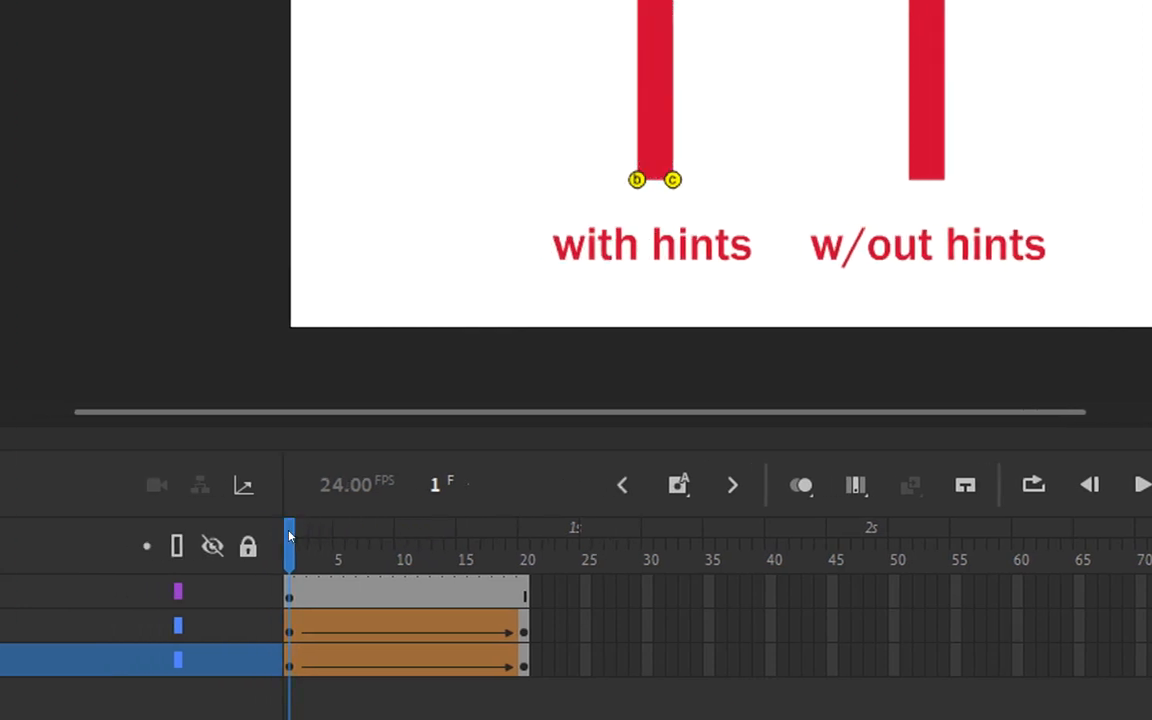
{"action": "left_click_drag", "start_coordinate": [266, 530], "coordinate": [525, 524]}
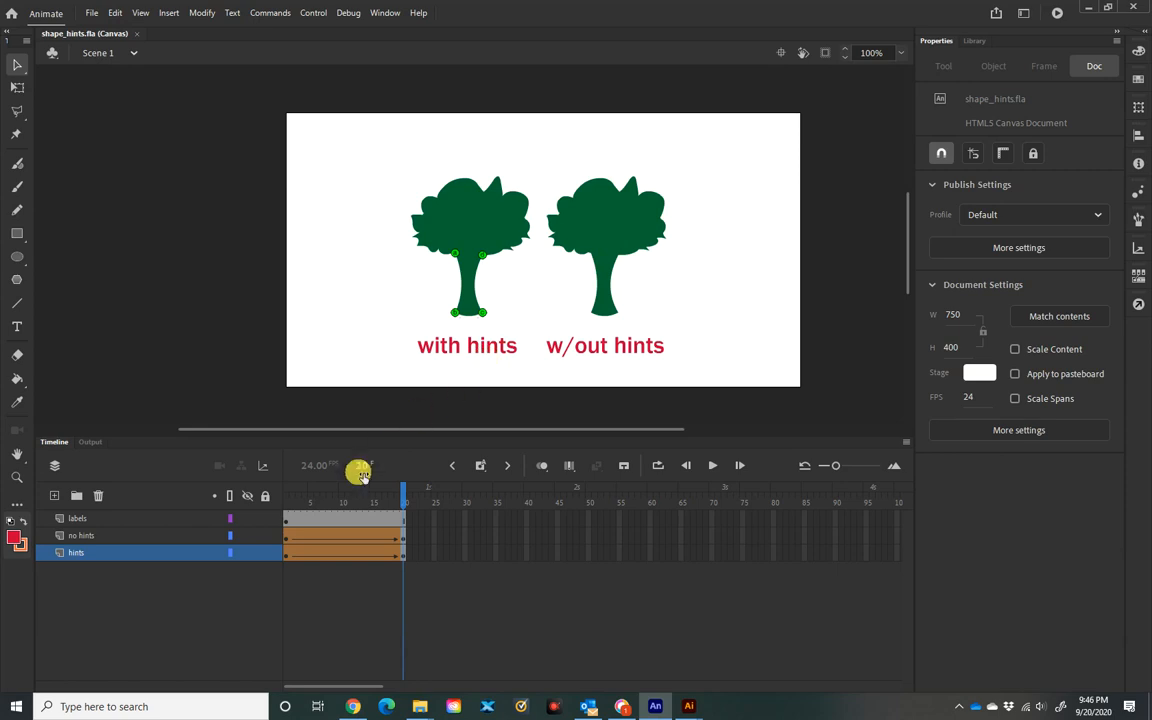
{"action": "left_click", "coordinate": [287, 539]}
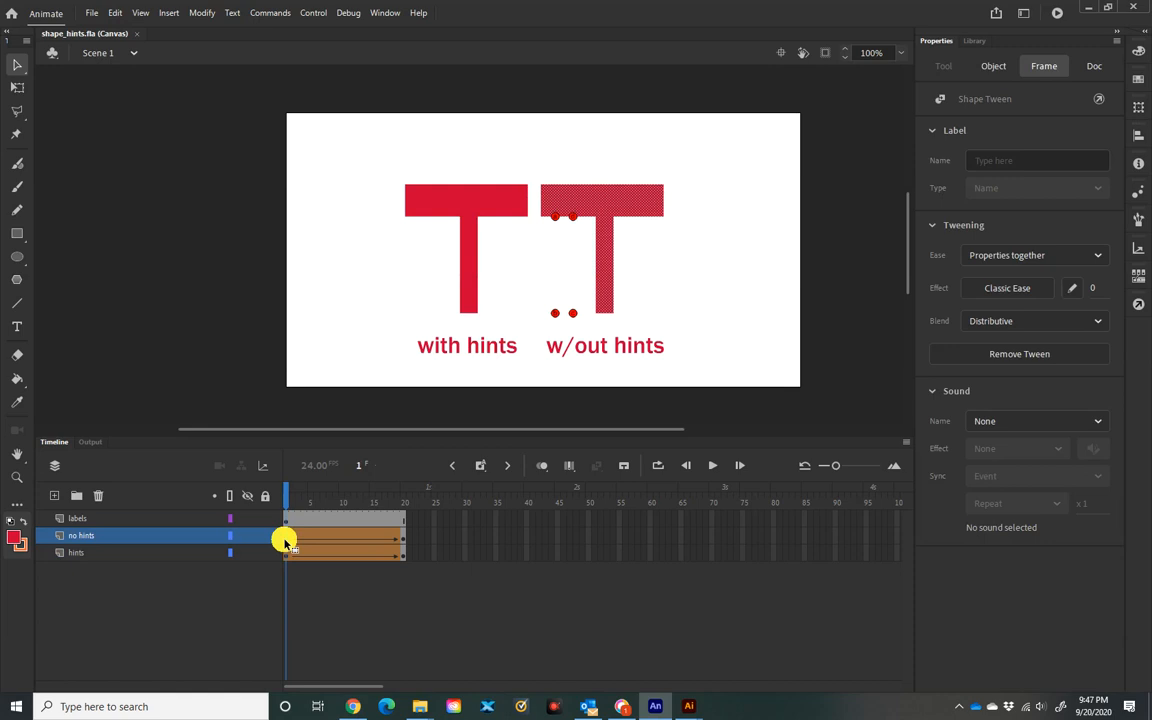
Step: Remove the upper-left and upper-right stray hint dots from the right-hand T
{"action": "left_click", "coordinate": [555, 221]}
{"action": "right_click", "coordinate": [555, 221]}
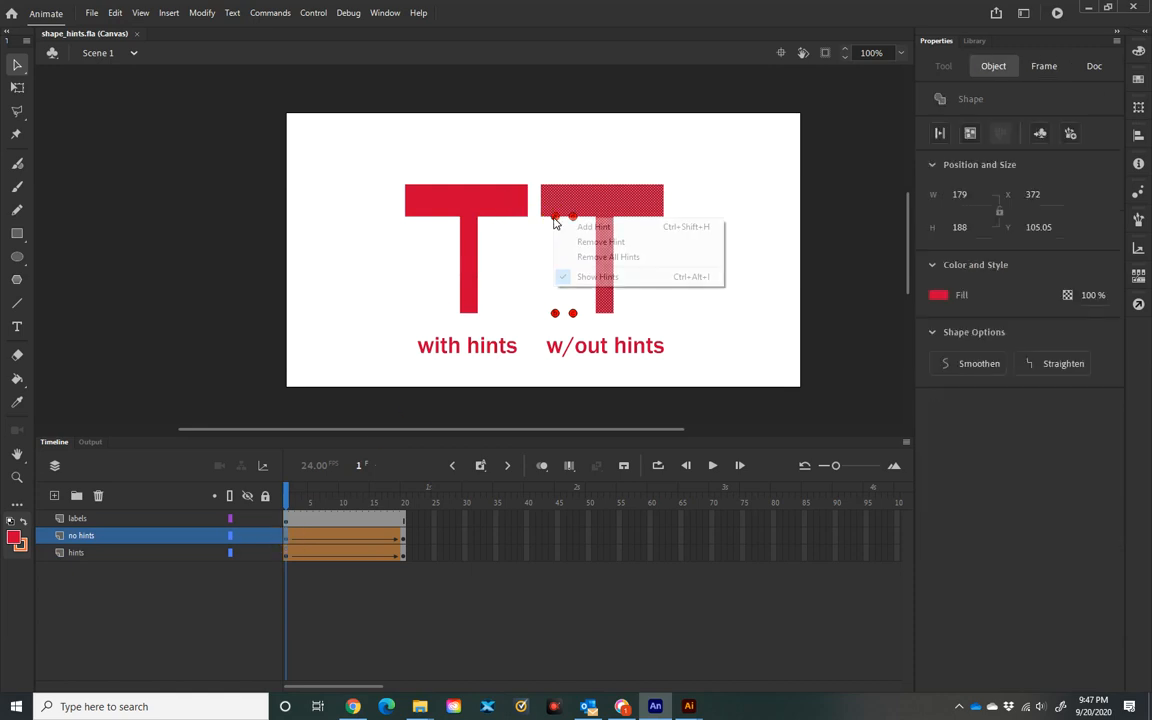
{"action": "left_click", "coordinate": [584, 241]}
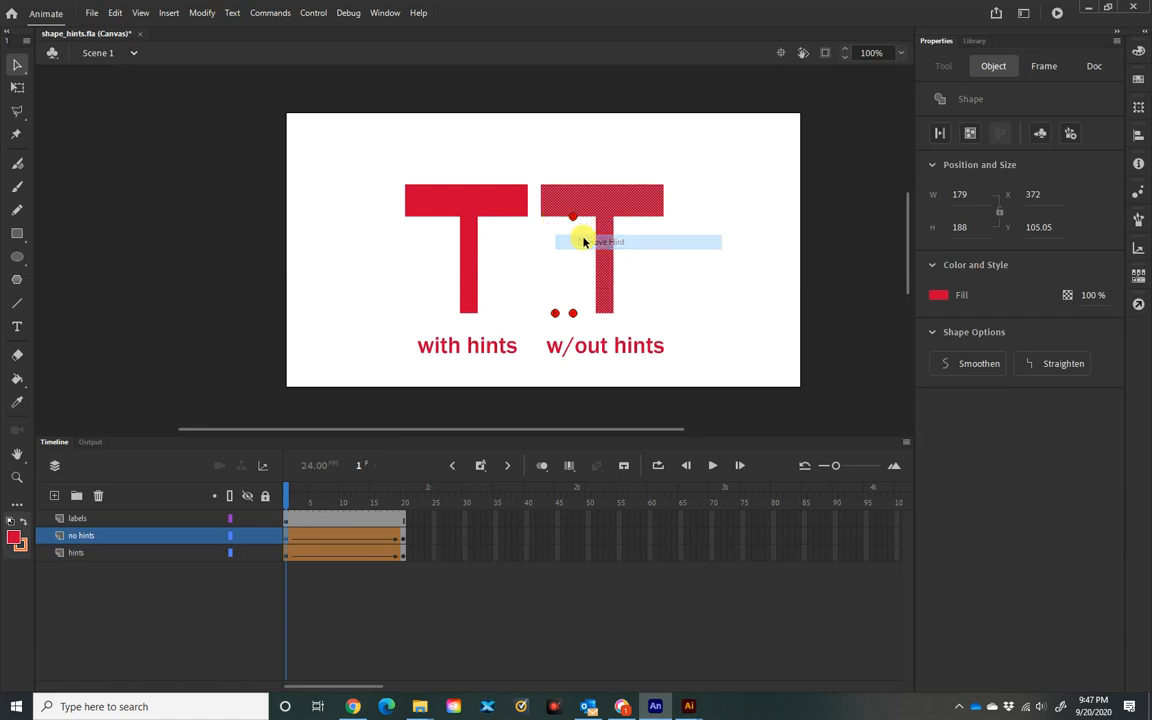
{"action": "right_click", "coordinate": [576, 221]}
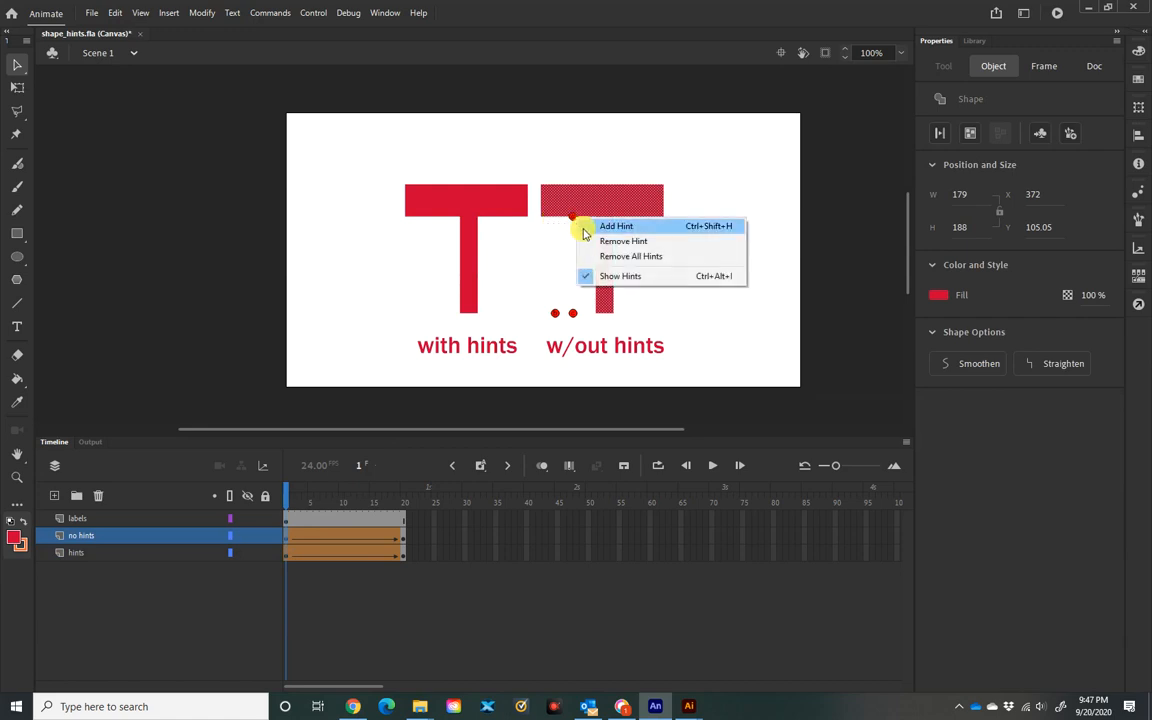
{"action": "left_click", "coordinate": [588, 241]}
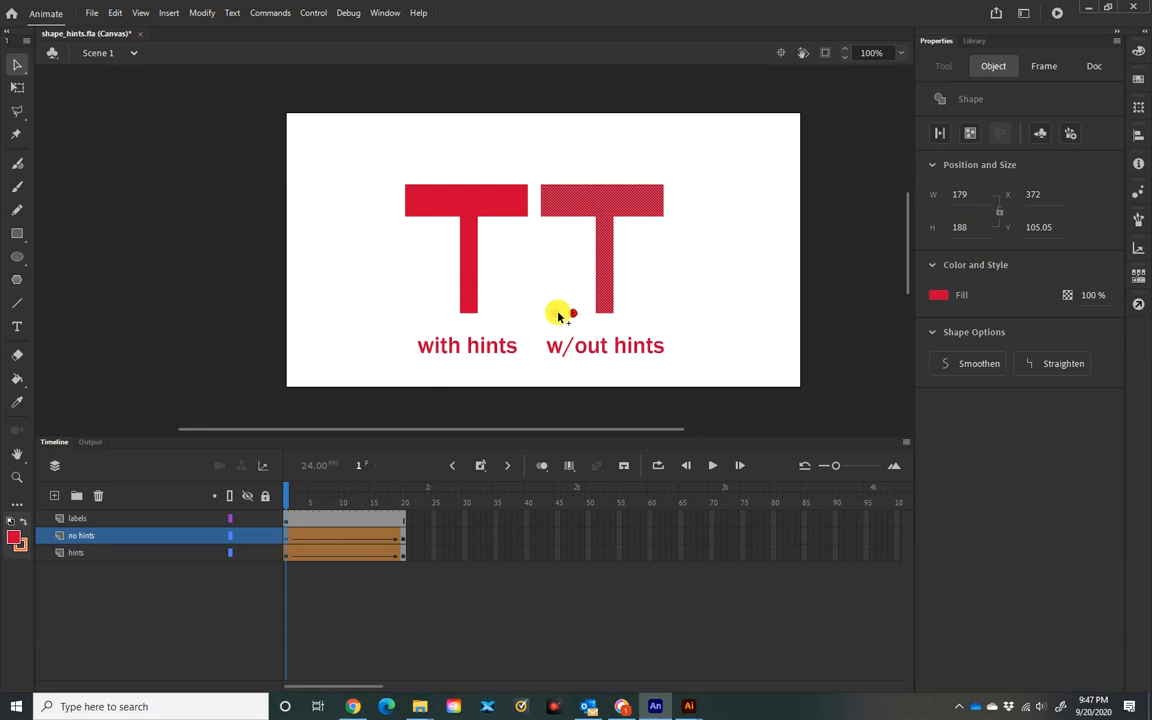
Step: Remove the two bottom hint dots, then select frame 1 of the no hints tween
{"action": "left_click", "coordinate": [560, 311]}
{"action": "right_click", "coordinate": [557, 314]}
{"action": "left_click", "coordinate": [580, 336]}
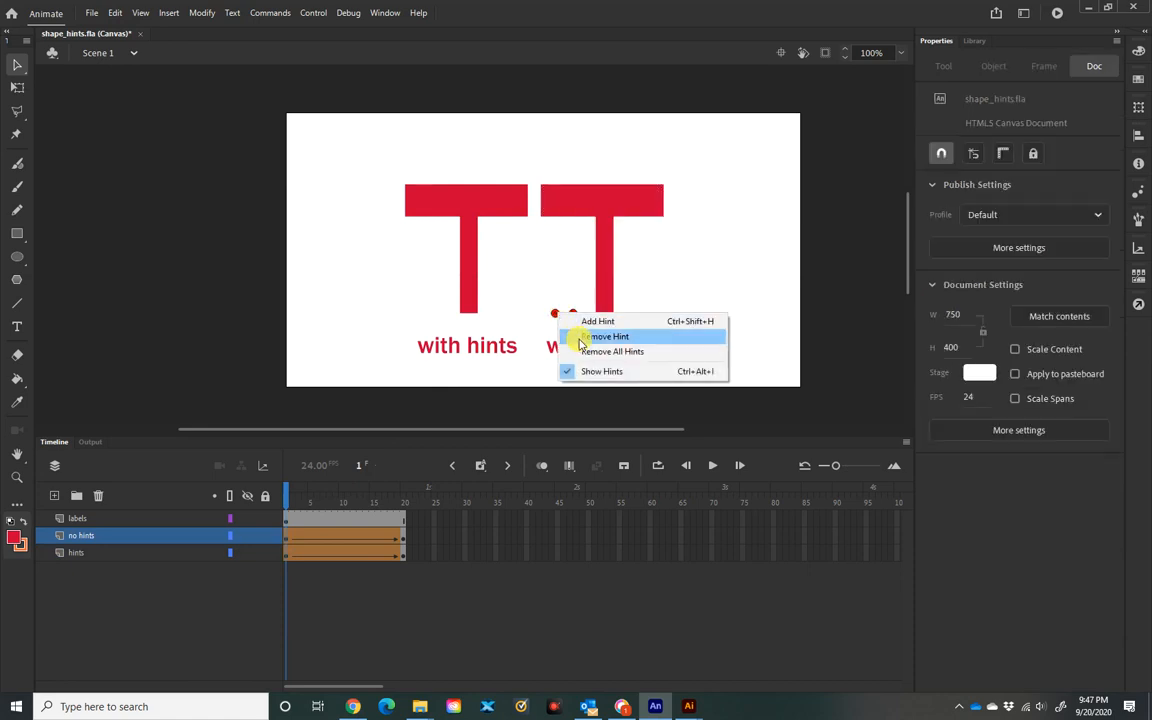
{"action": "left_click", "coordinate": [572, 318]}
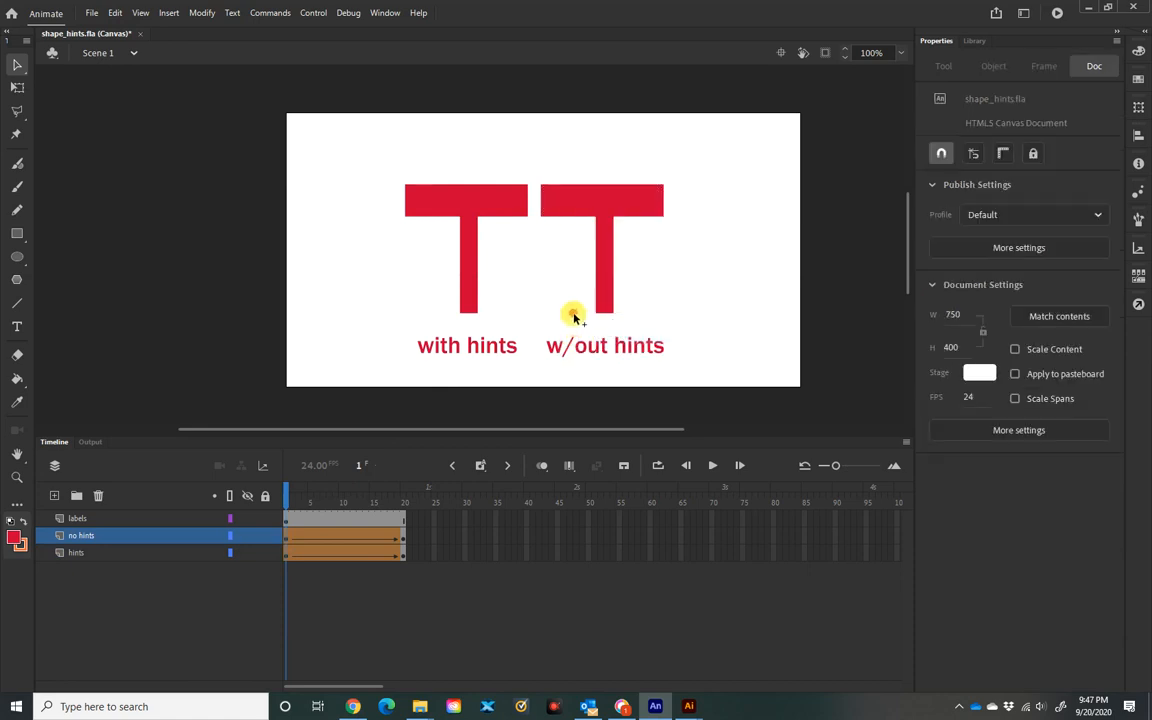
{"action": "right_click", "coordinate": [573, 316]}
{"action": "left_click", "coordinate": [600, 338]}
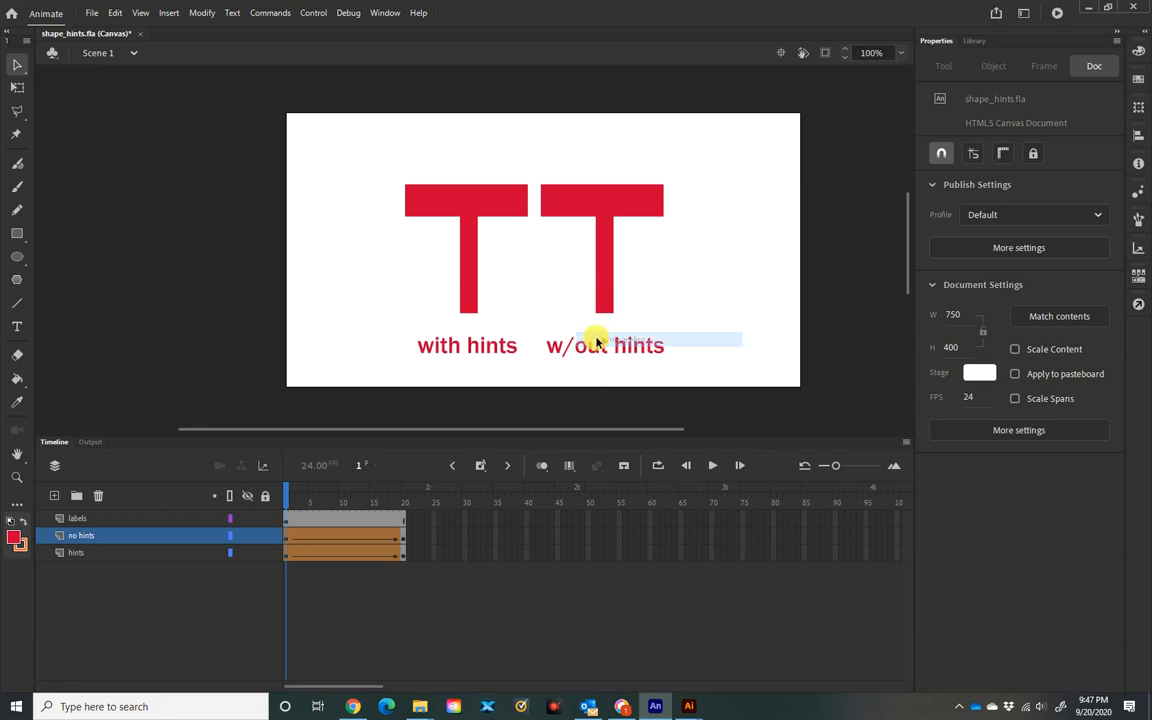
{"action": "left_click", "coordinate": [288, 541]}
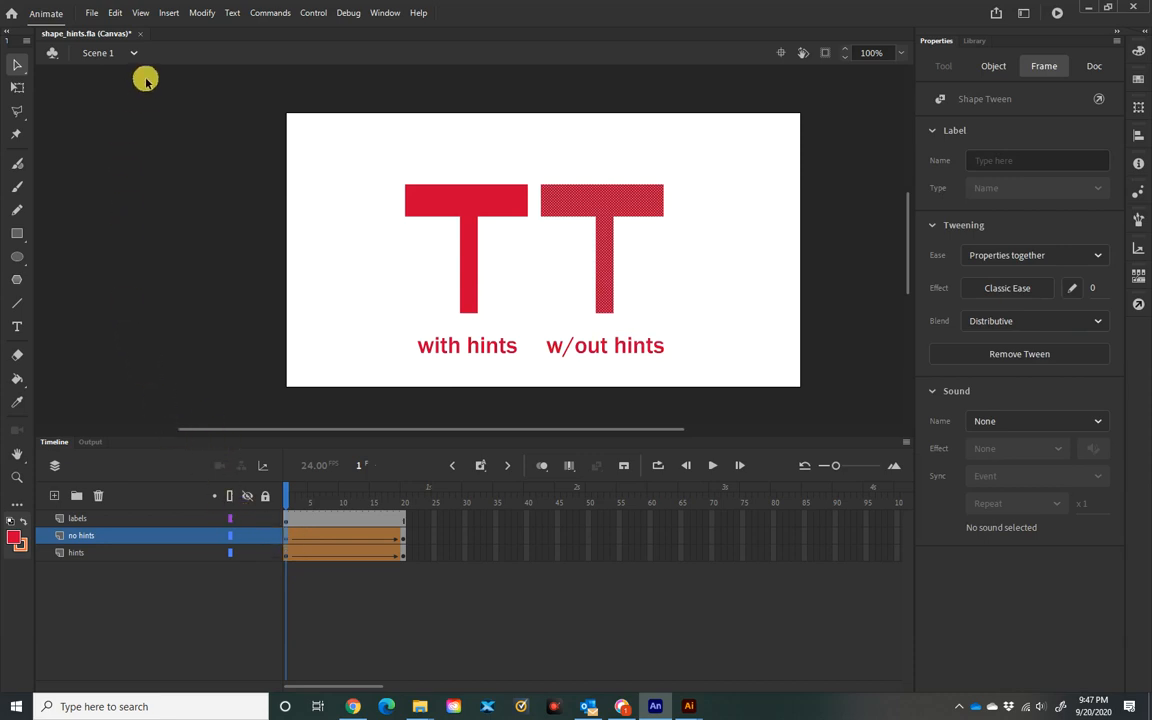
Step: Add a shape hint to the no hints T using Modify > Shape > Add Shape Hint
{"action": "left_click", "coordinate": [141, 13]}
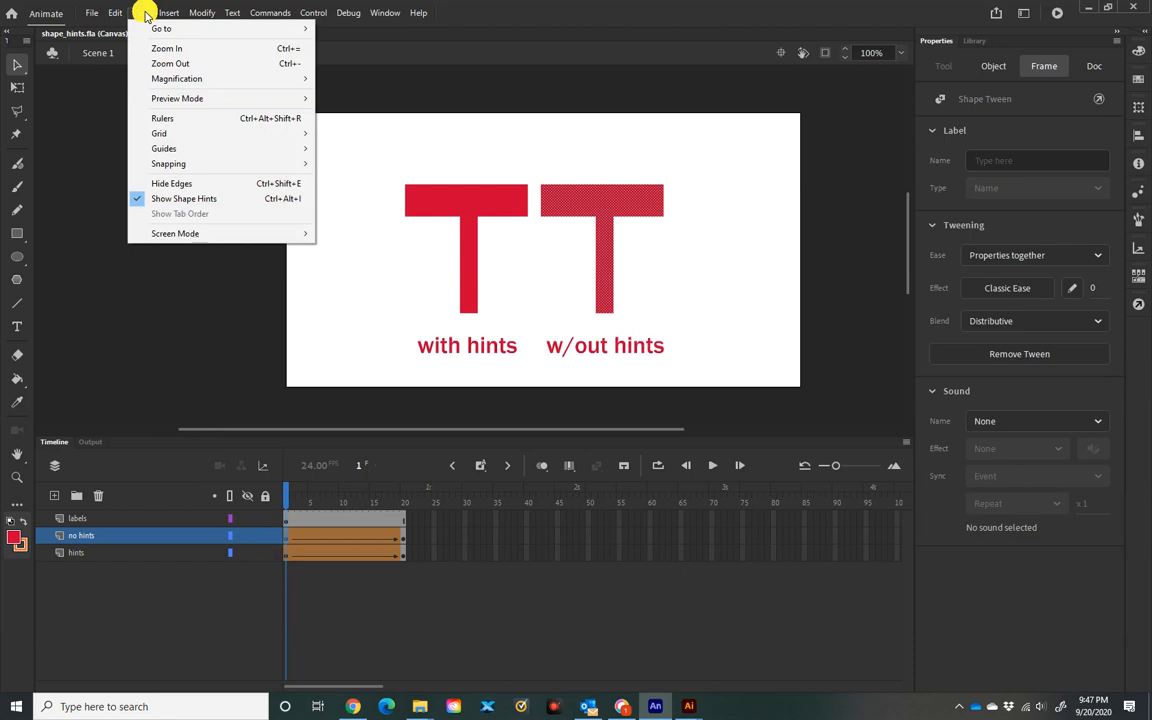
{"action": "mouse_move", "coordinate": [193, 10]}
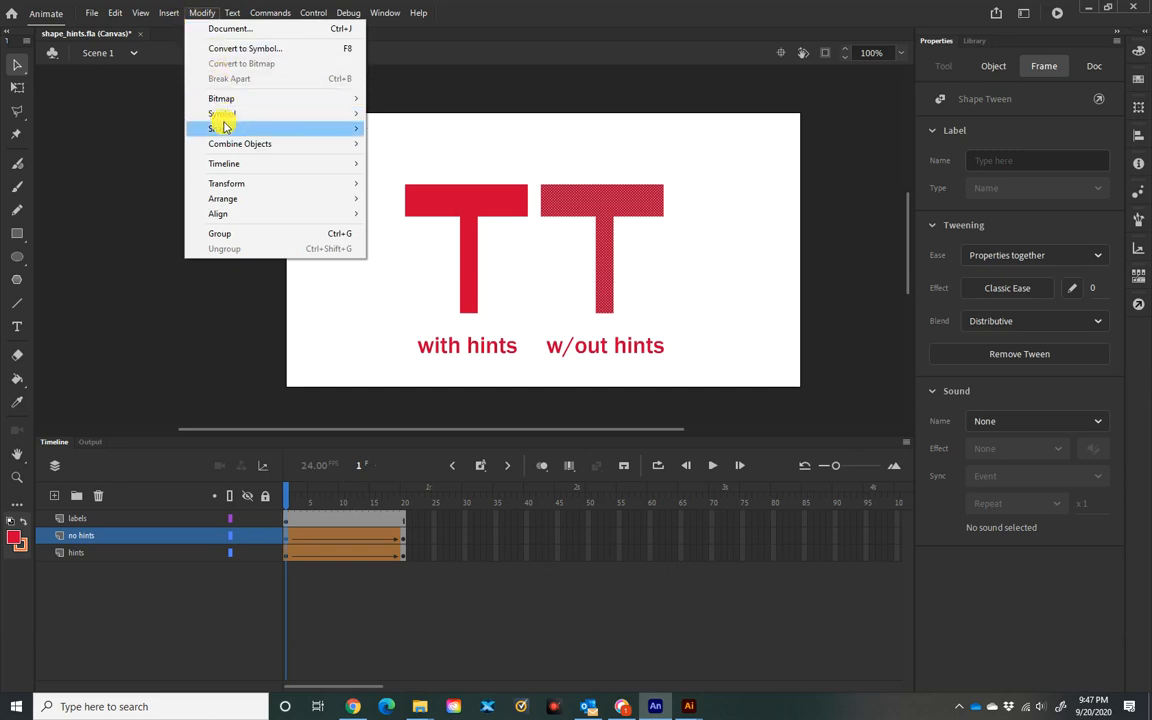
{"action": "mouse_move", "coordinate": [221, 126]}
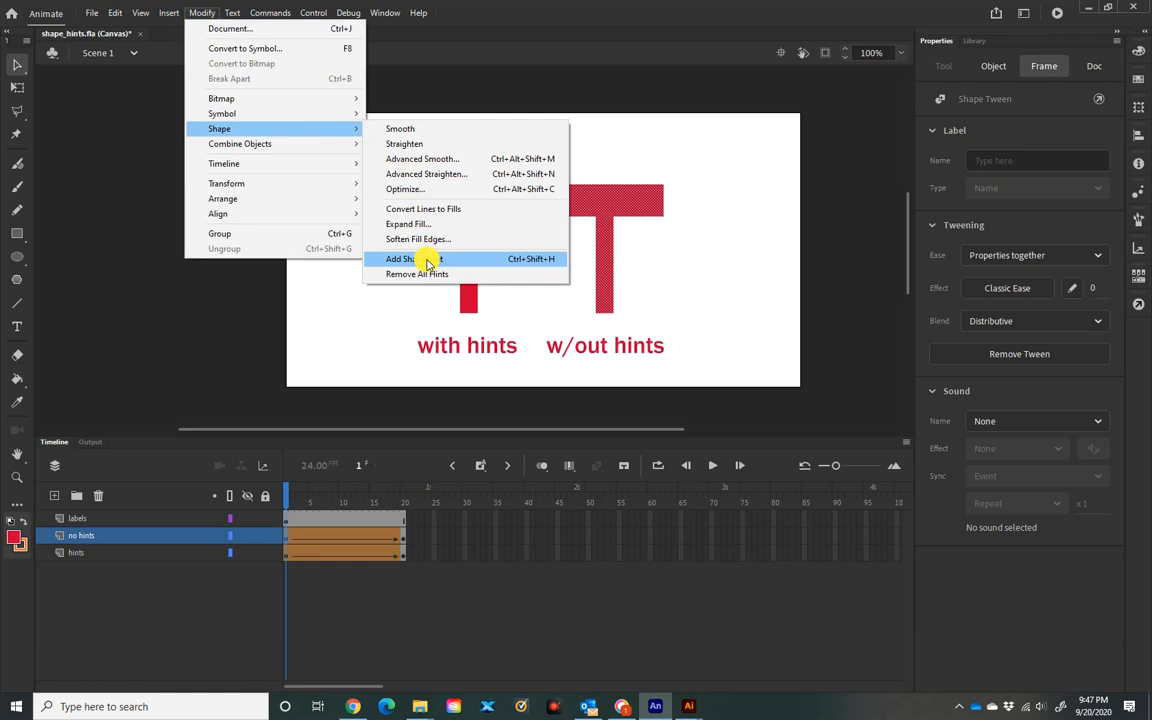
{"action": "left_click", "coordinate": [428, 262]}
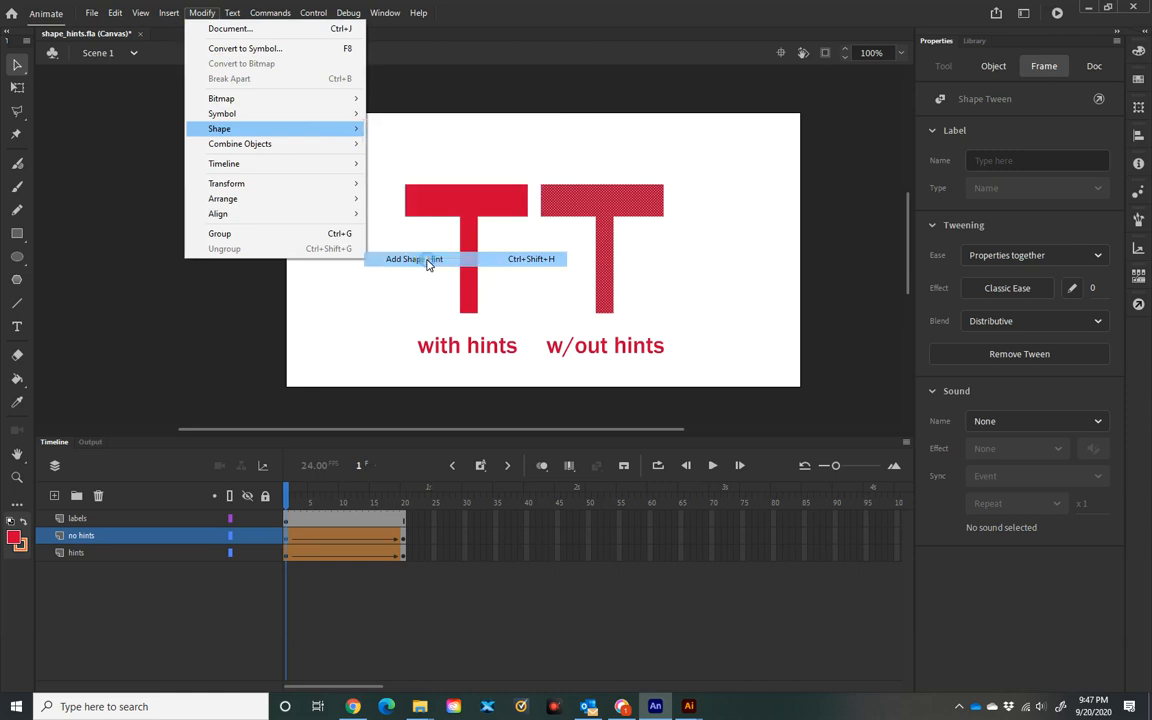
Step: Pin hint 'a' to the T stem's top-left and the trunk's top-left on frame 20
{"action": "left_click", "coordinate": [594, 226]}
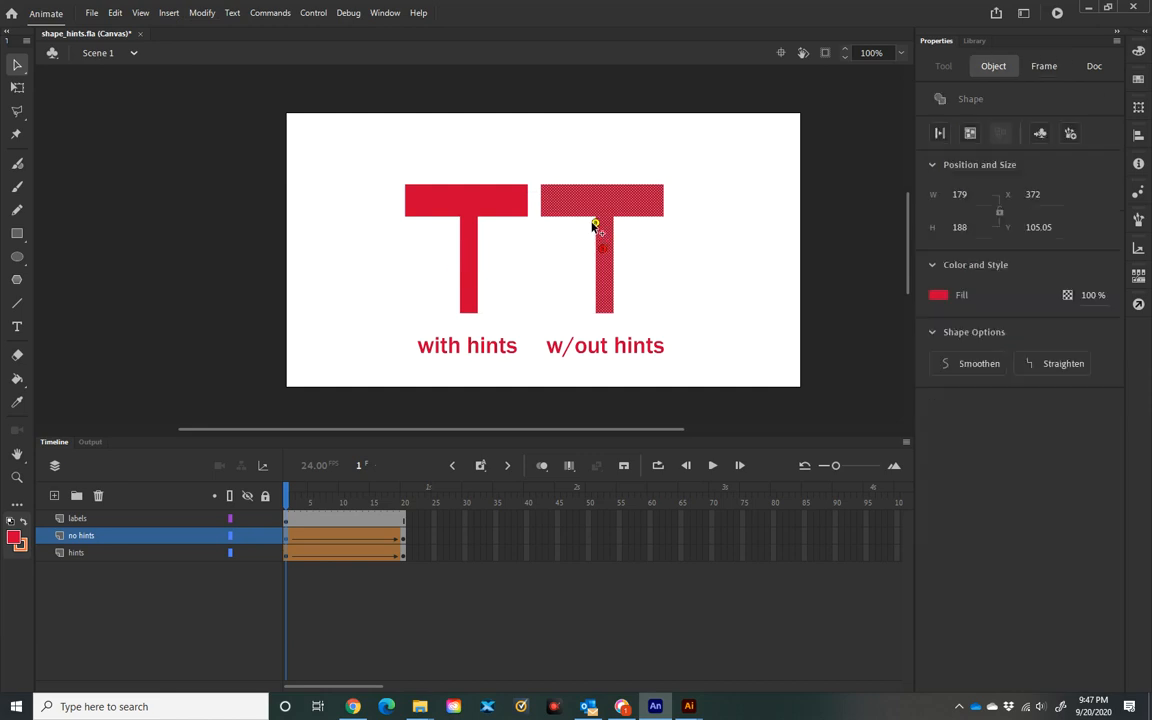
{"action": "left_click_drag", "start_coordinate": [594, 224], "coordinate": [595, 224]}
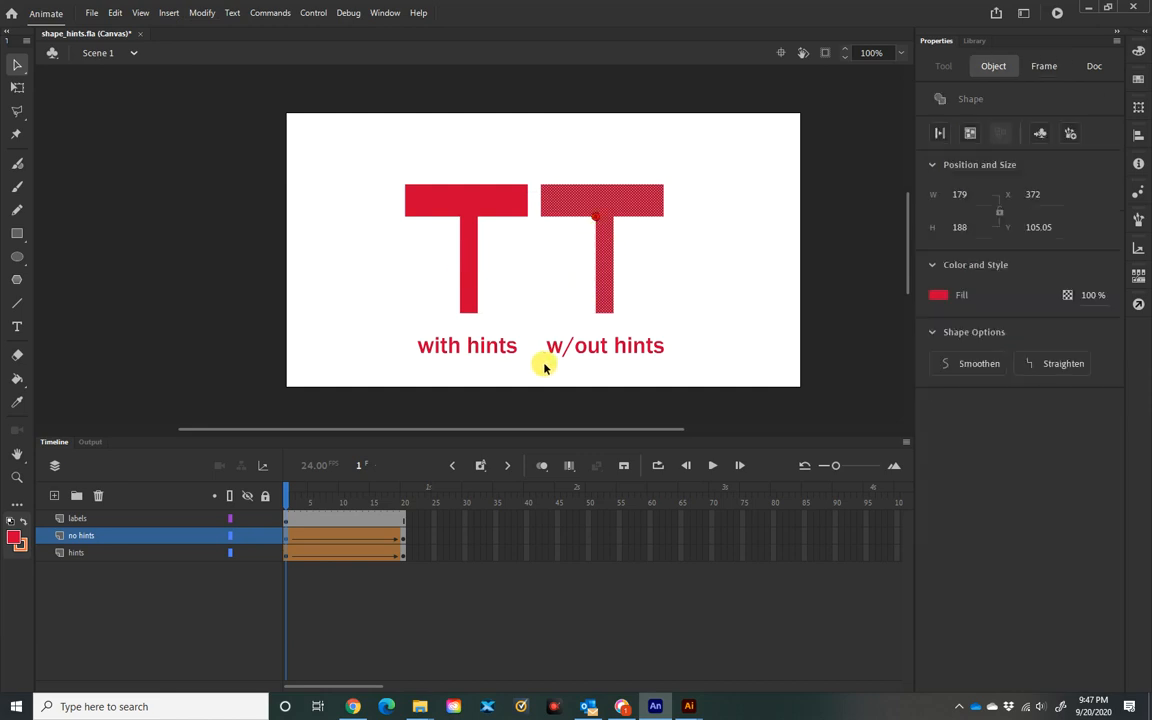
{"action": "left_click", "coordinate": [404, 535]}
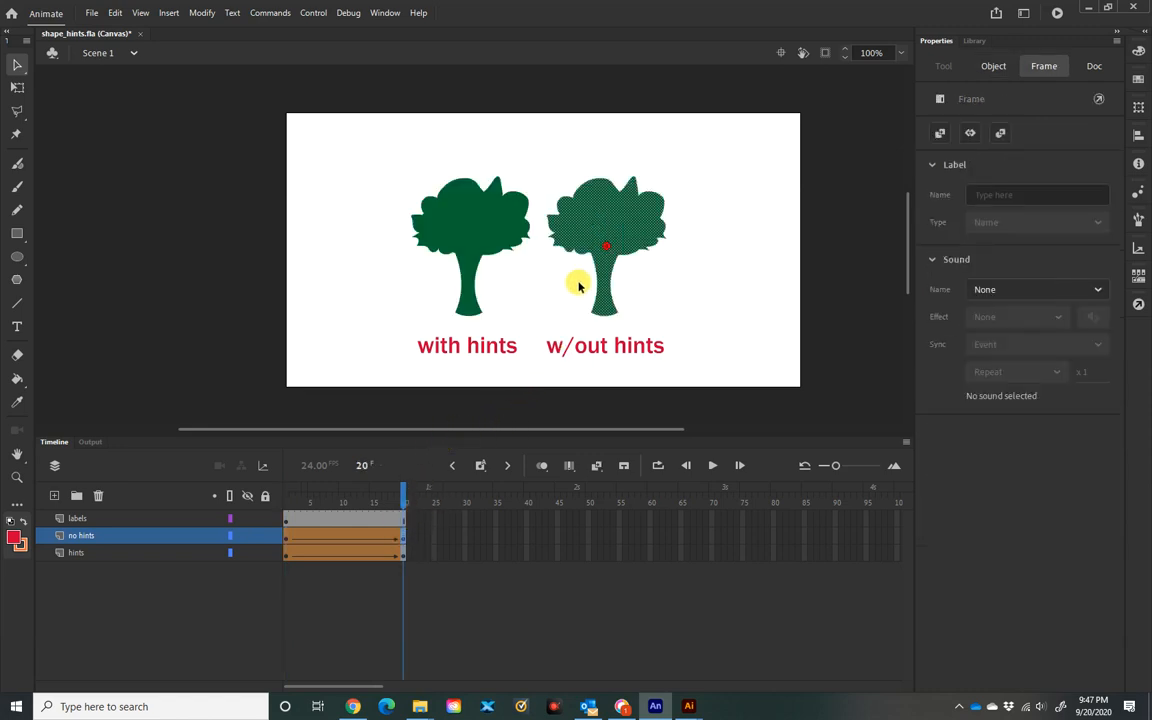
{"action": "left_click_drag", "start_coordinate": [617, 233], "coordinate": [591, 254]}
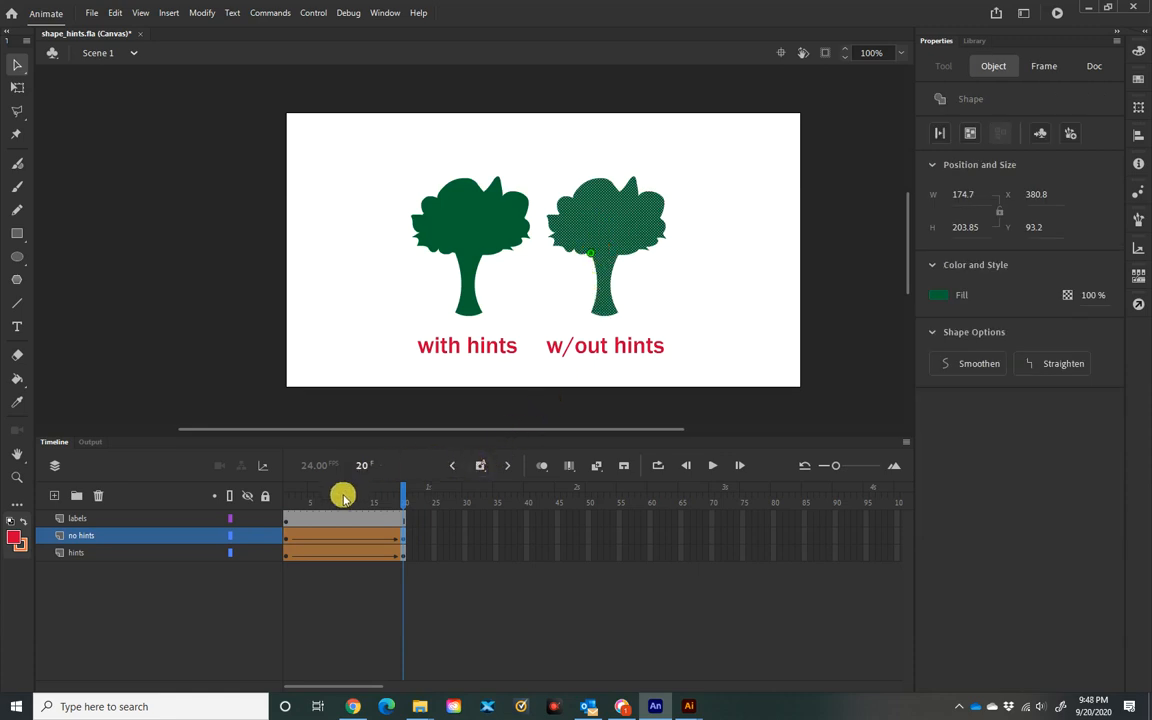
{"action": "left_click", "coordinate": [288, 538]}
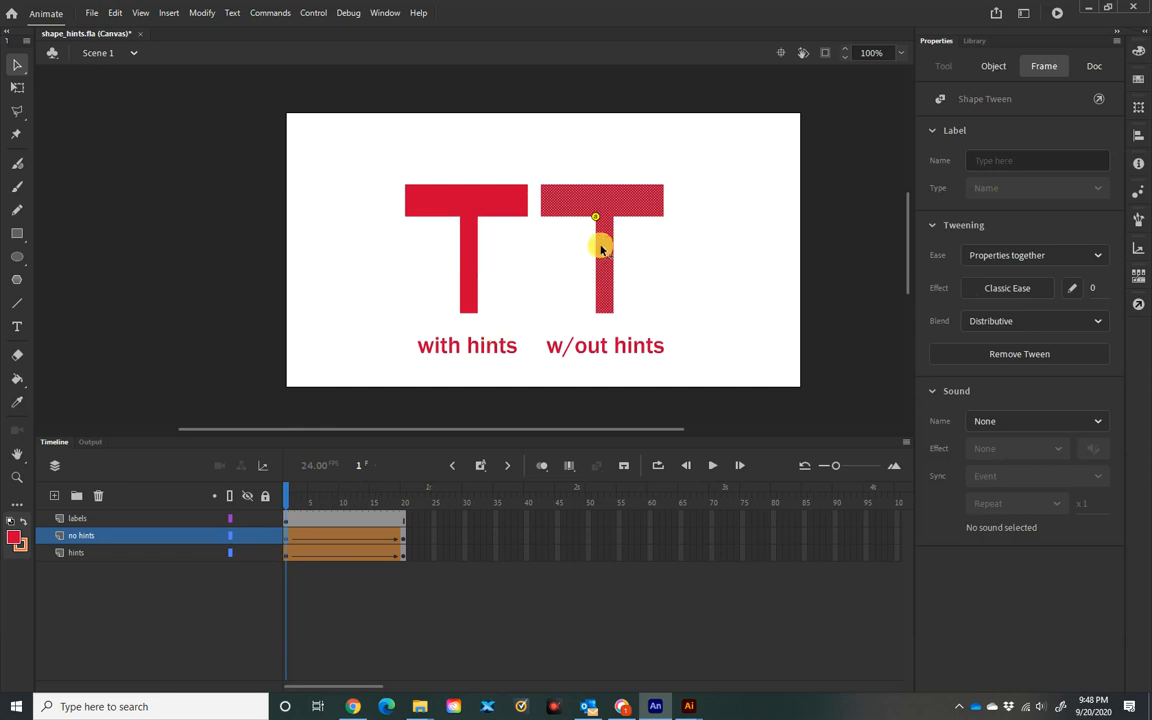
Step: Place the second hint at the stem's bottom-left and match it to the trunk base on frame 20
{"action": "left_click_drag", "start_coordinate": [601, 249], "coordinate": [598, 297]}
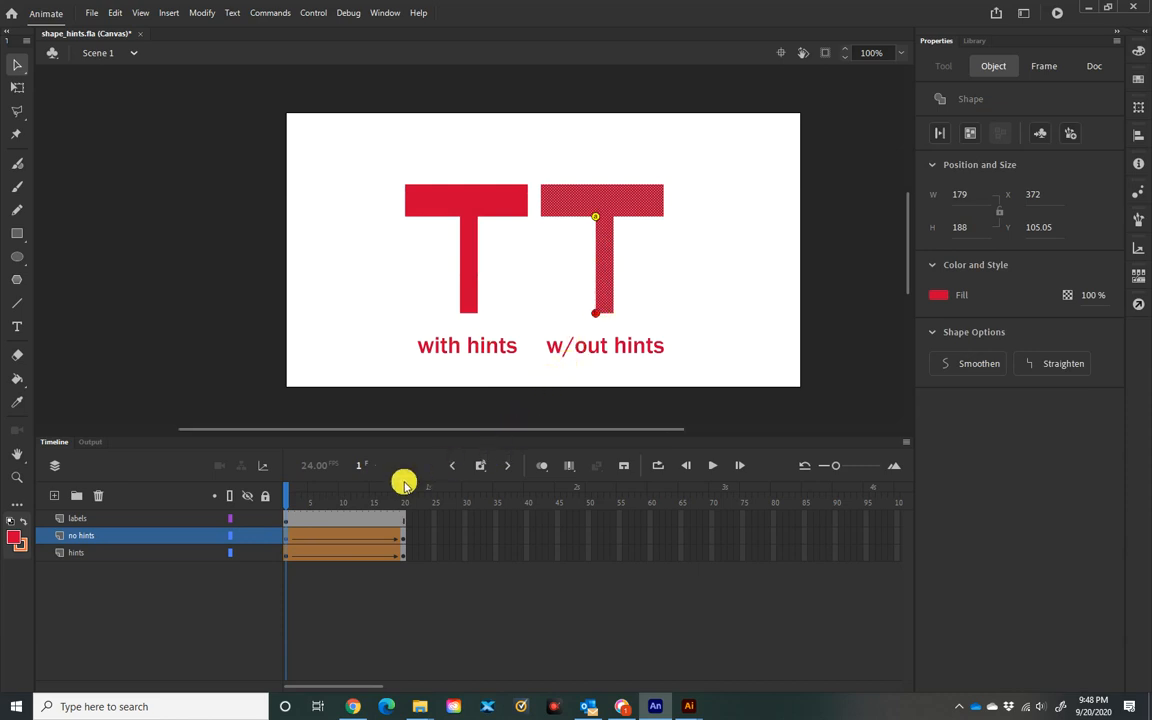
{"action": "left_click", "coordinate": [403, 539]}
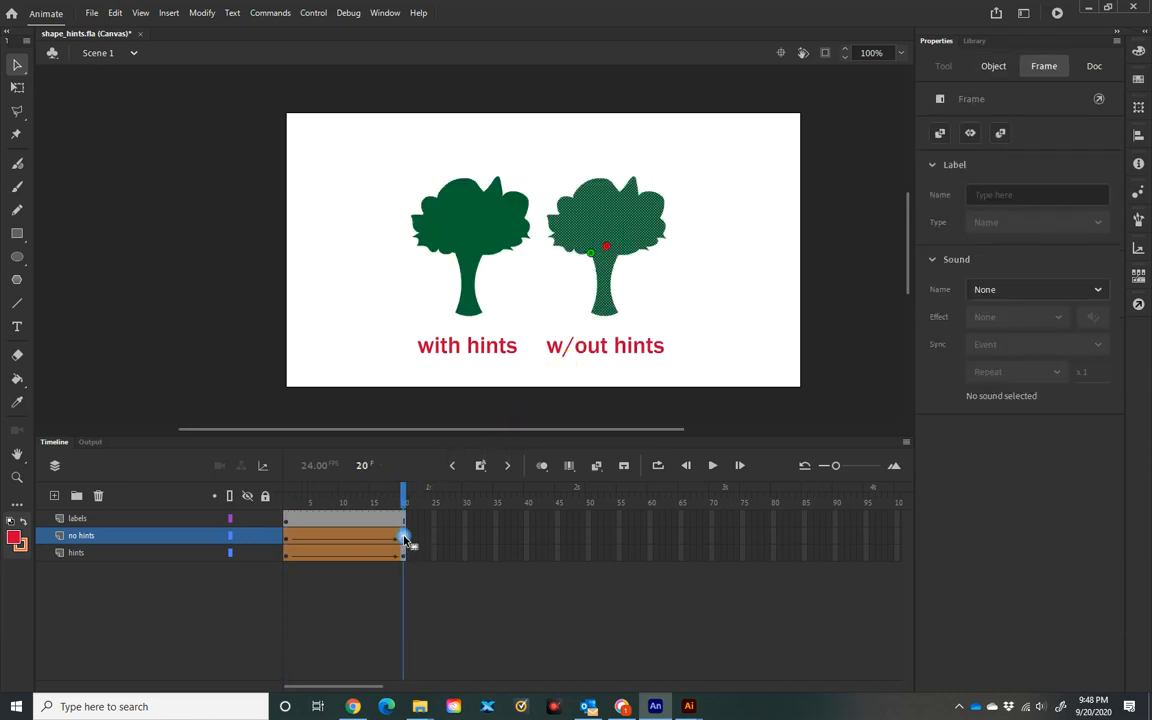
{"action": "left_click", "coordinate": [607, 249]}
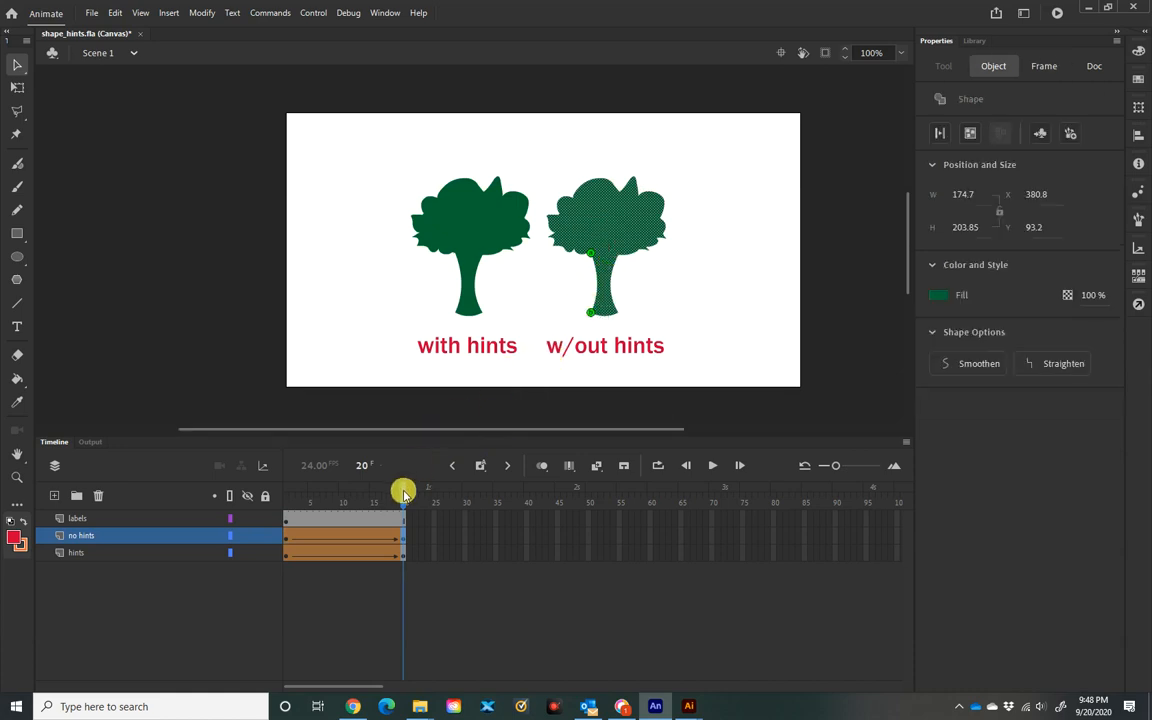
{"action": "left_click_drag", "start_coordinate": [403, 490], "coordinate": [262, 509]}
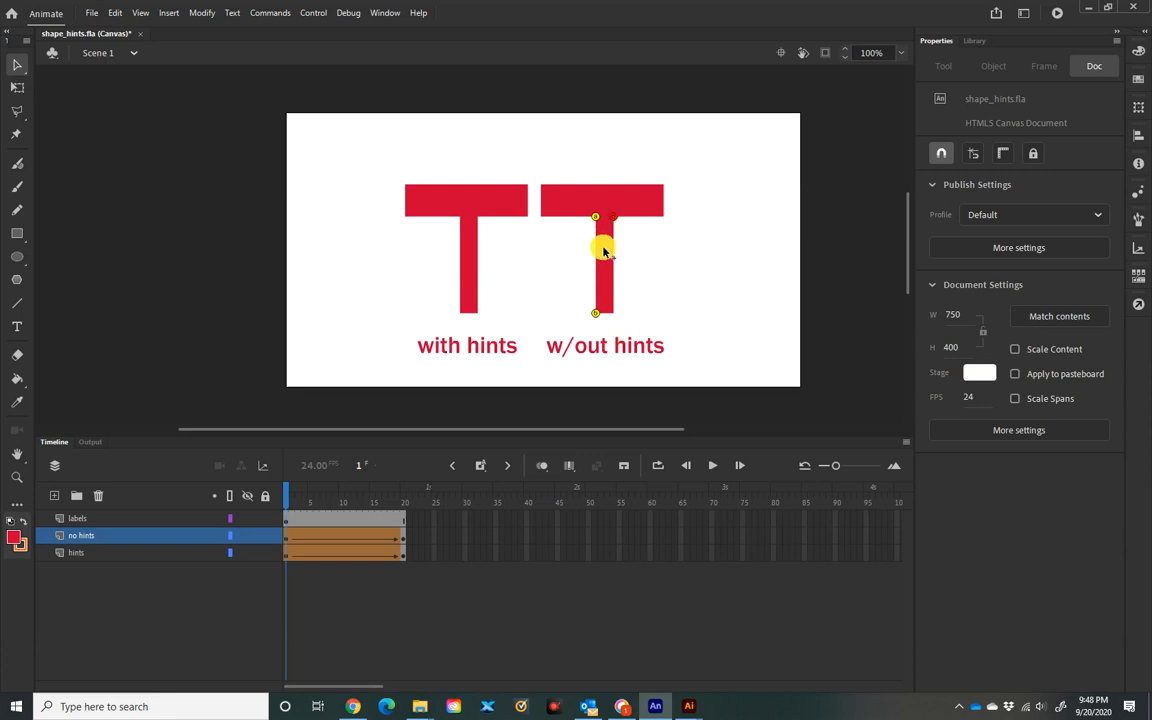
Step: Place hints at the stem's right corners and match them to the trunk's right side on frame 20
{"action": "left_click_drag", "start_coordinate": [603, 247], "coordinate": [612, 310]}
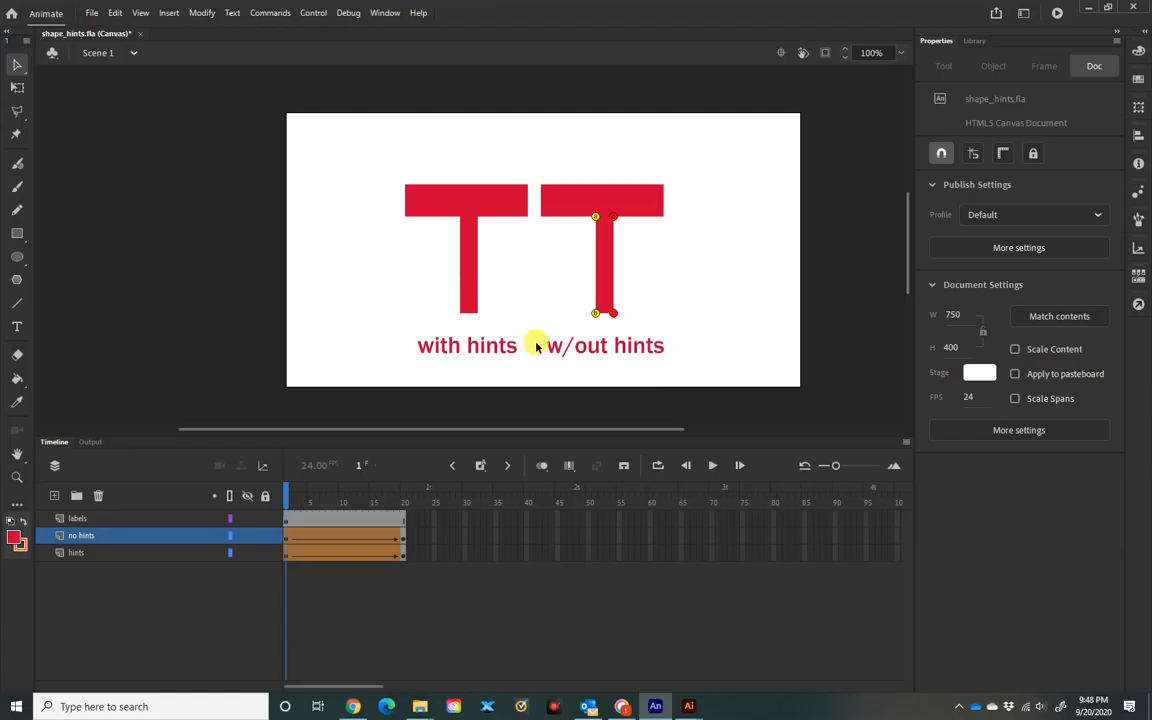
{"action": "left_click", "coordinate": [404, 537]}
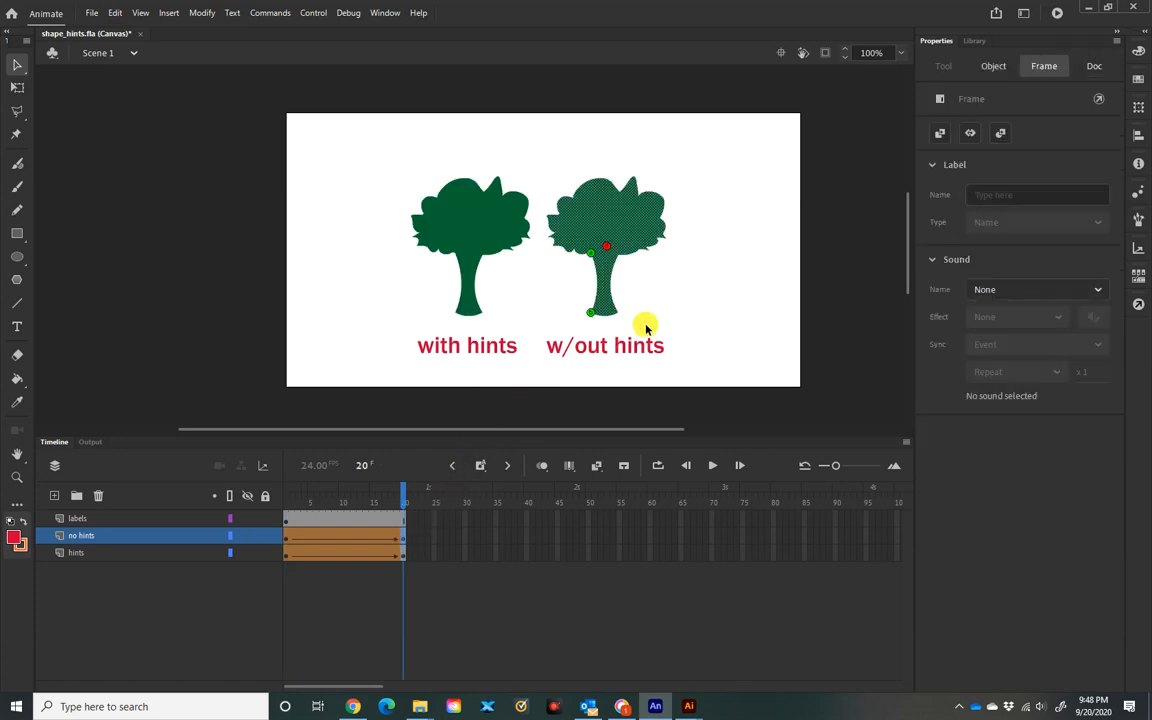
{"action": "left_click", "coordinate": [609, 247]}
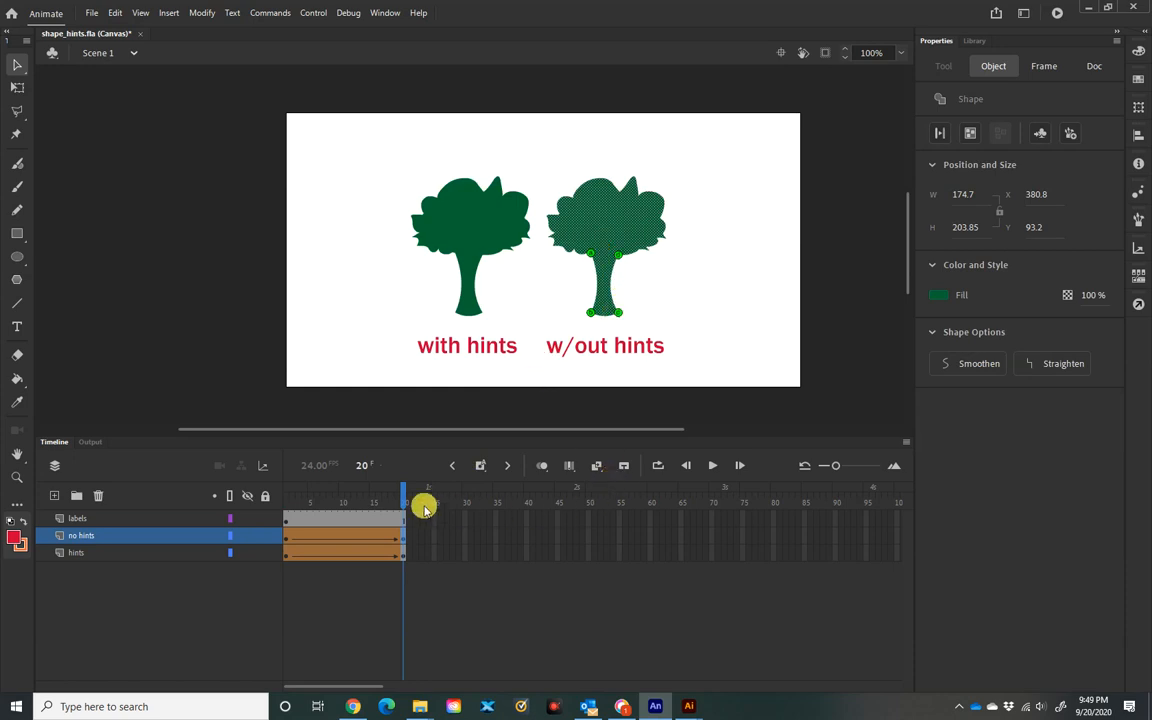
{"action": "left_click_drag", "start_coordinate": [401, 494], "coordinate": [288, 495]}
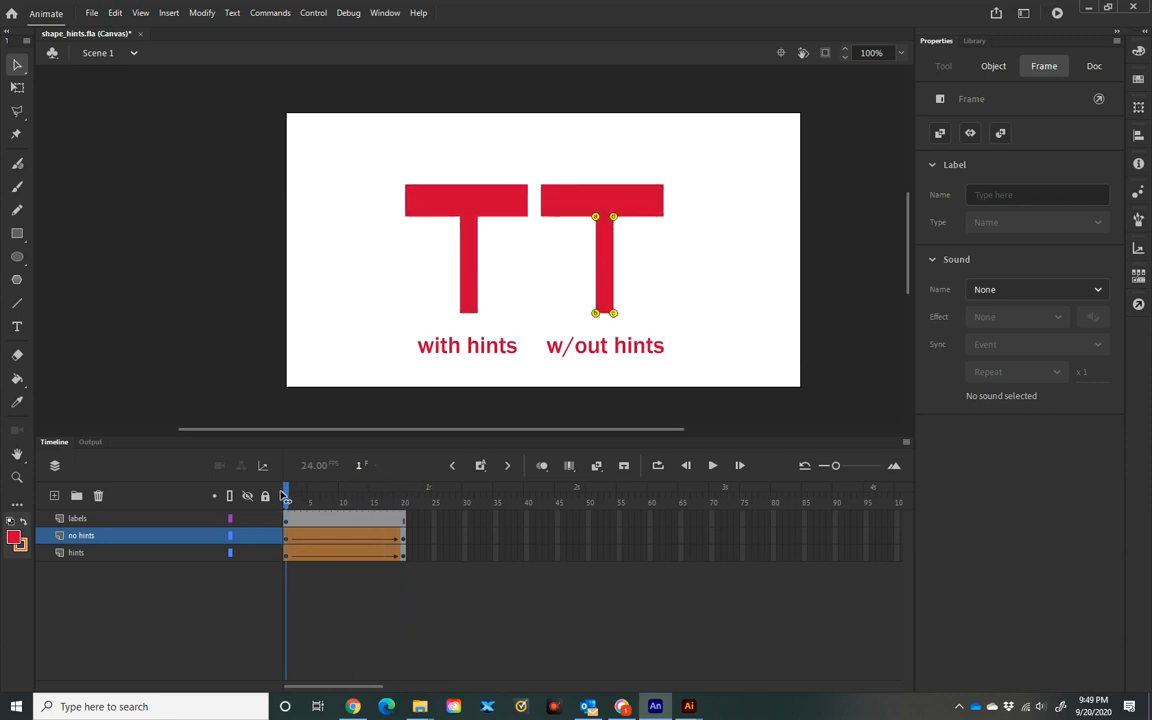
{"action": "left_click", "coordinate": [280, 493]}
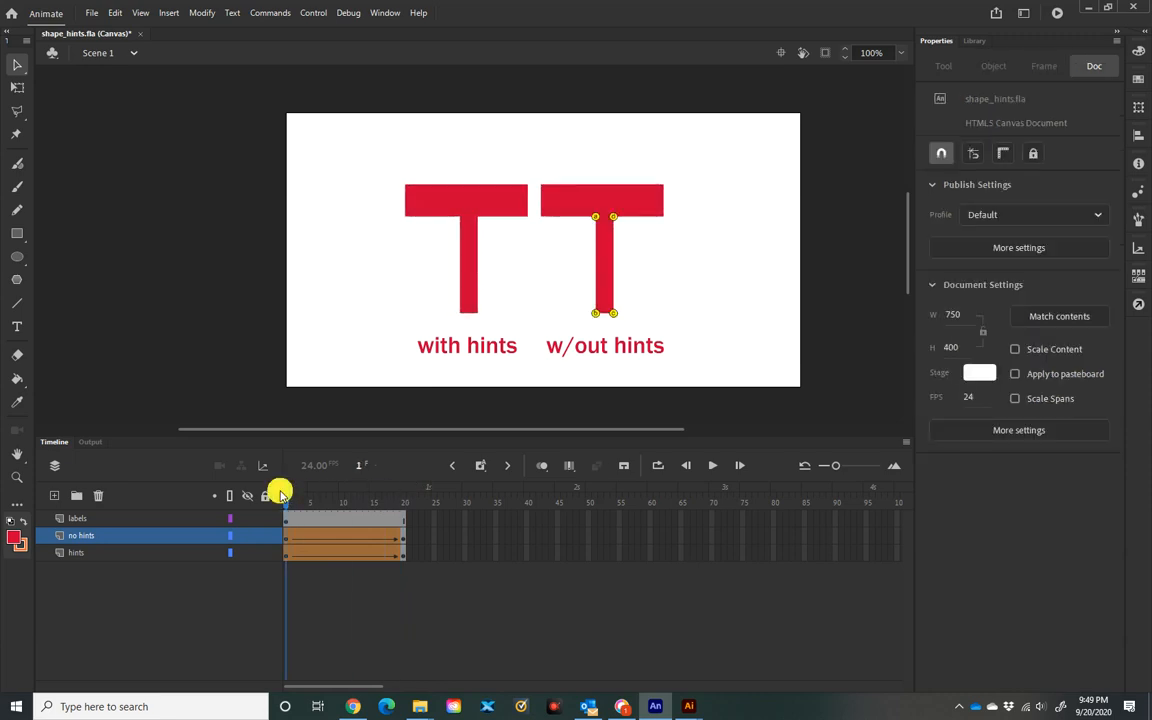